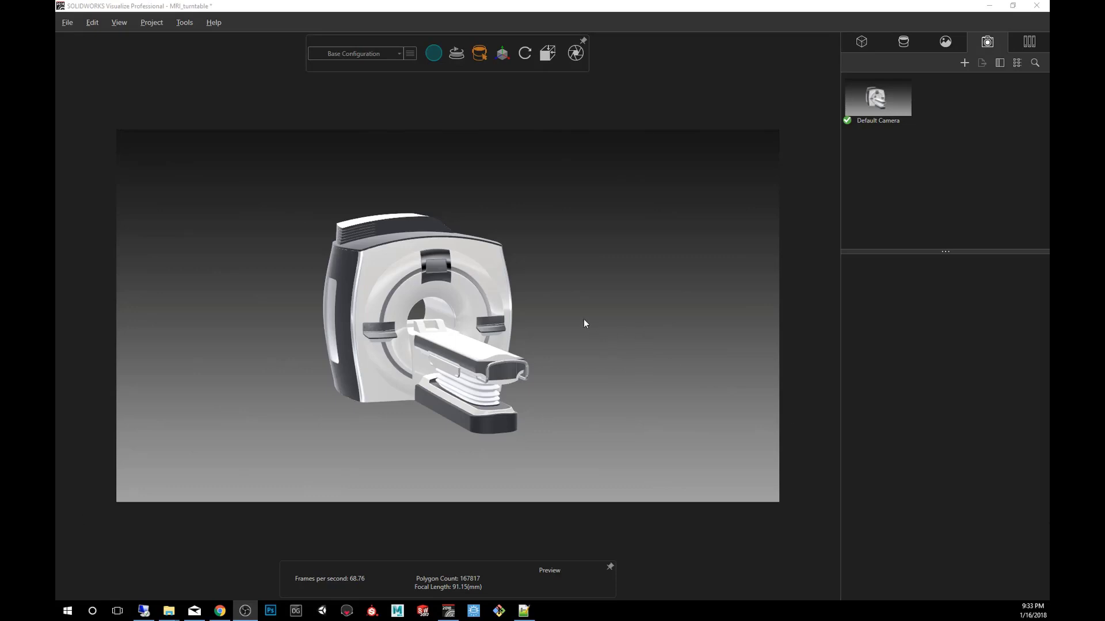
- Orbit the MRI scanner left, then right, to a front-left three-quarter view
{"action": "left_click", "coordinate": [556, 317]}
{"action": "left_click_drag", "start_coordinate": [556, 316], "coordinate": [472, 312]}
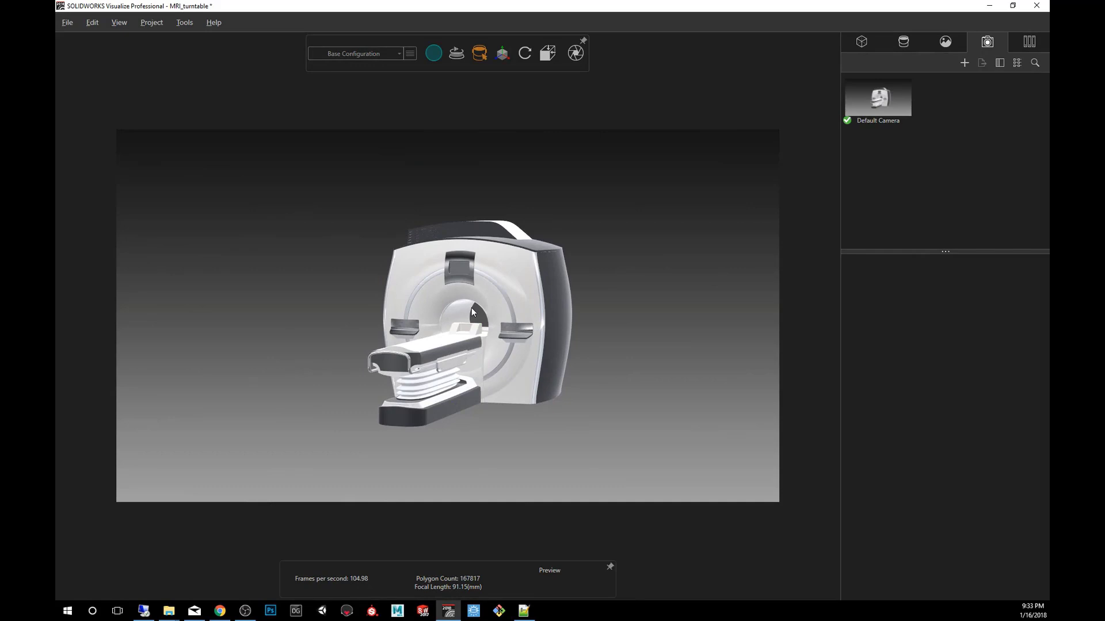
{"action": "left_click_drag", "start_coordinate": [471, 308], "coordinate": [651, 302]}
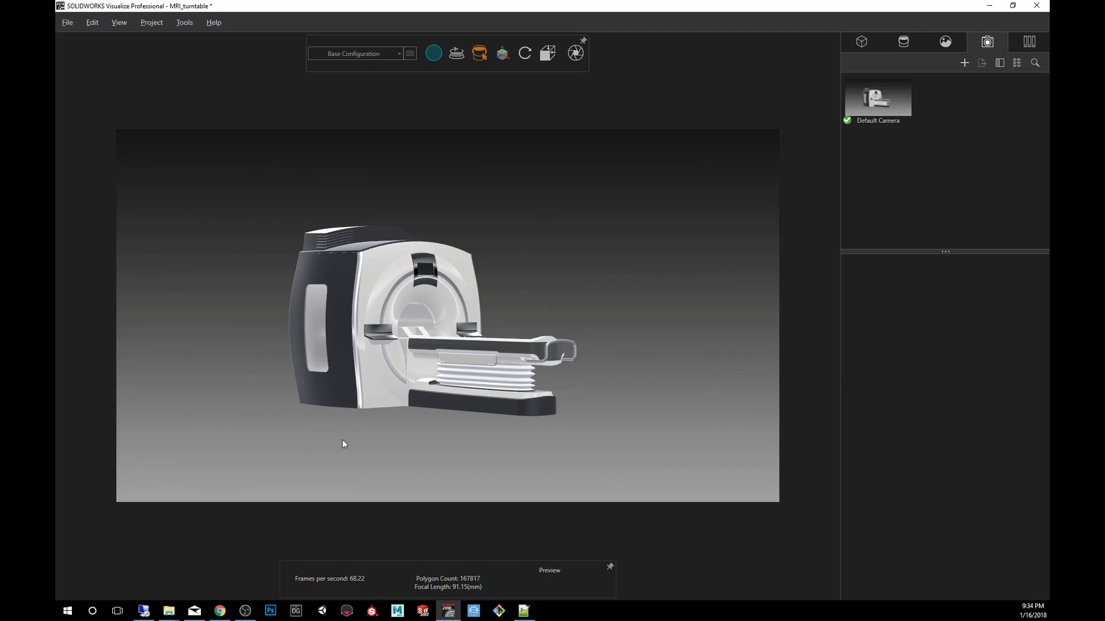
- Switch the selection mode to Model so picks select the whole scanner
{"action": "left_click_drag", "start_coordinate": [374, 429], "coordinate": [330, 372]}
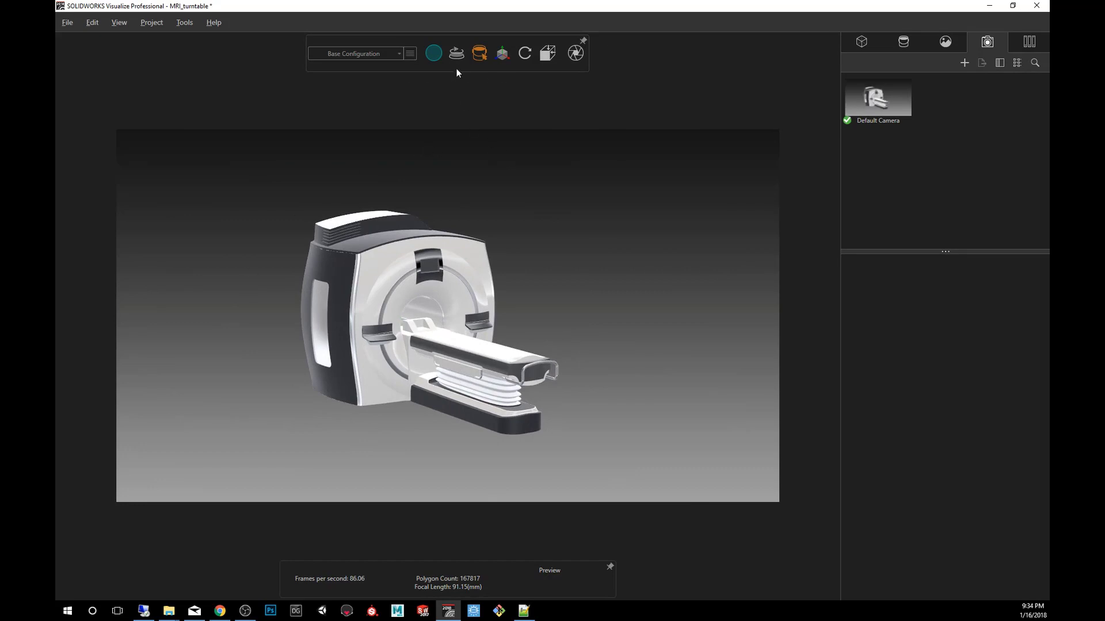
{"action": "mouse_move", "coordinate": [479, 54]}
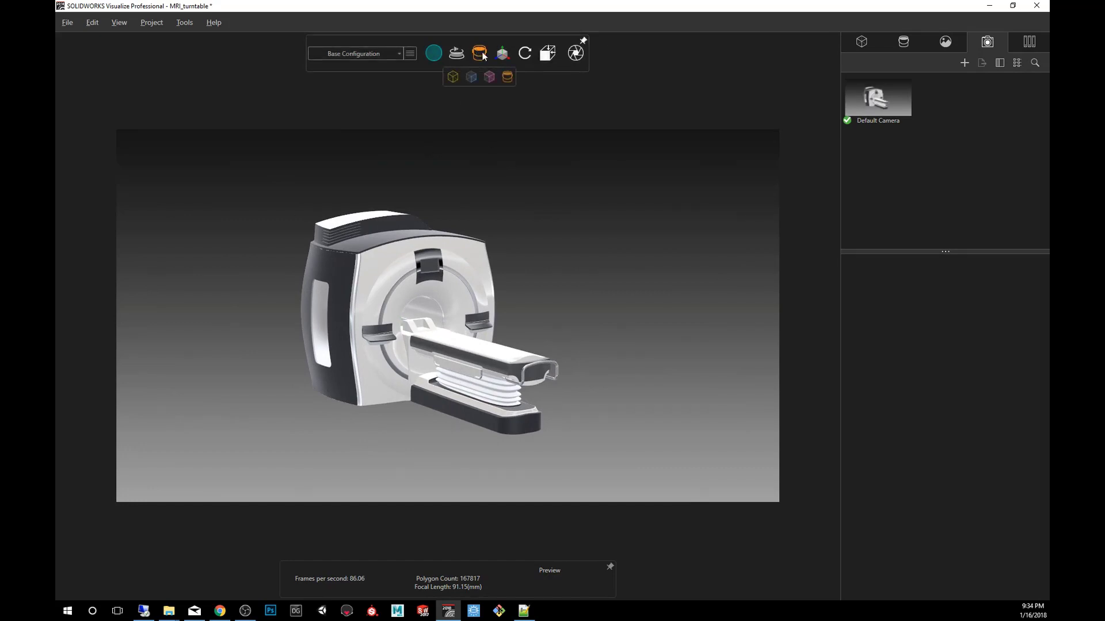
{"action": "left_click", "coordinate": [454, 78]}
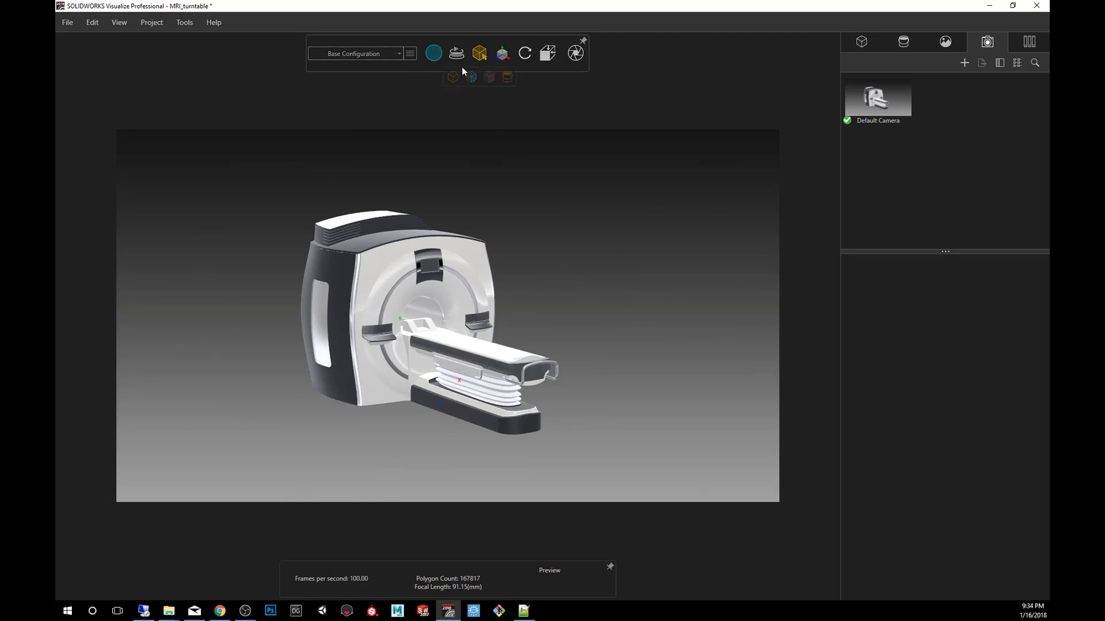
- Orbit, zoom and pan the view, then frame the scanner centered with F
{"action": "left_click_drag", "start_coordinate": [533, 190], "coordinate": [537, 202]}
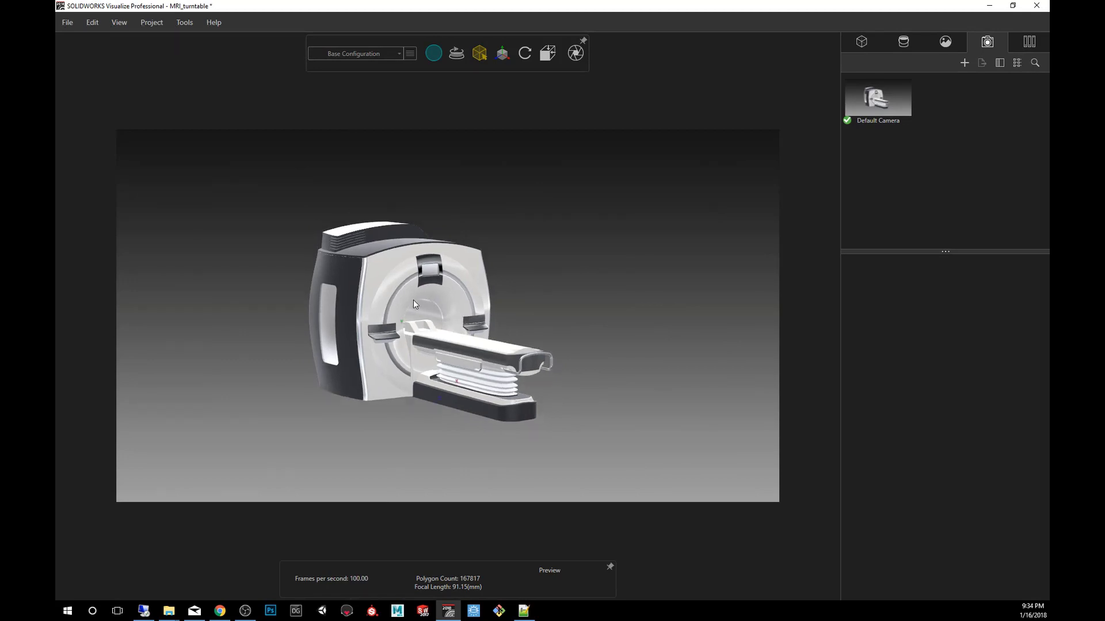
{"action": "left_click_drag", "start_coordinate": [431, 319], "coordinate": [401, 343], "text": "alt"}
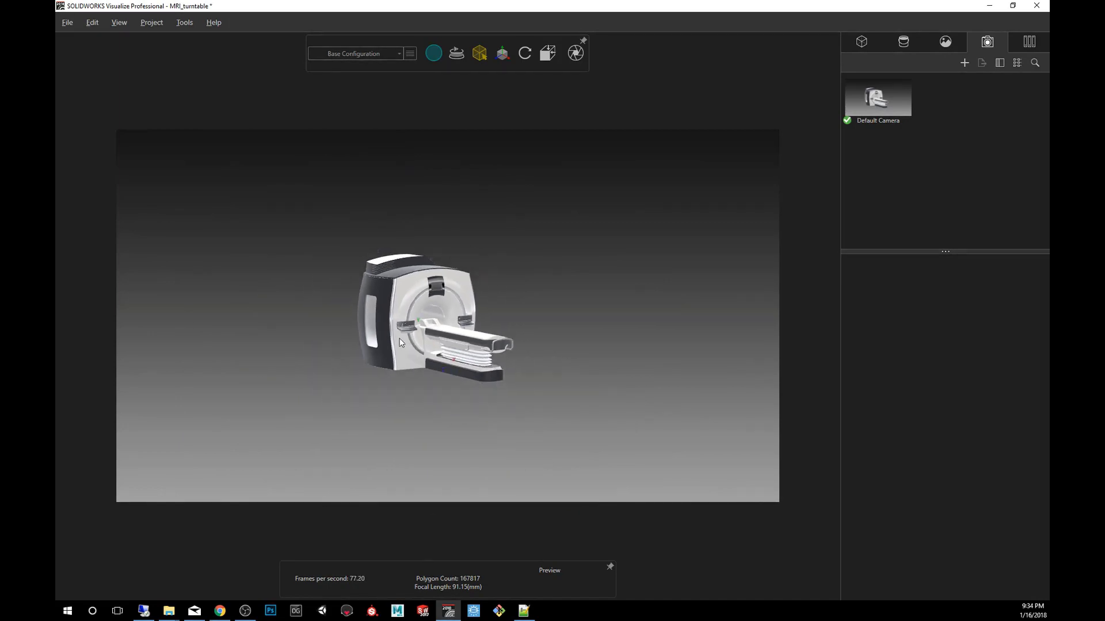
{"action": "middle_click_drag", "start_coordinate": [401, 343], "coordinate": [512, 415], "text": "alt"}
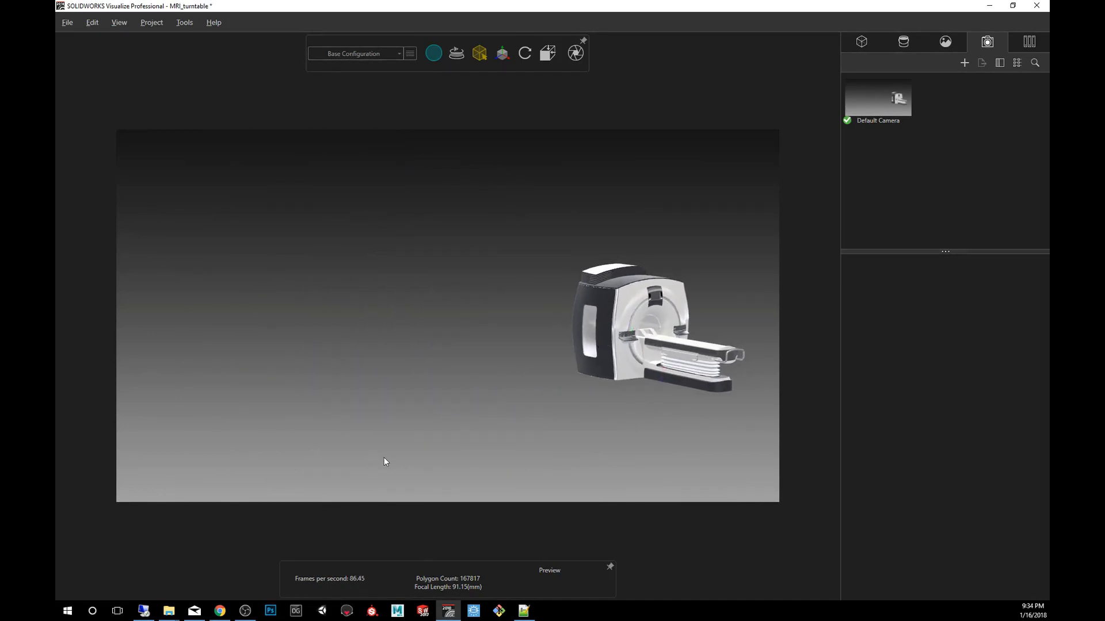
{"action": "key", "text": "f"}
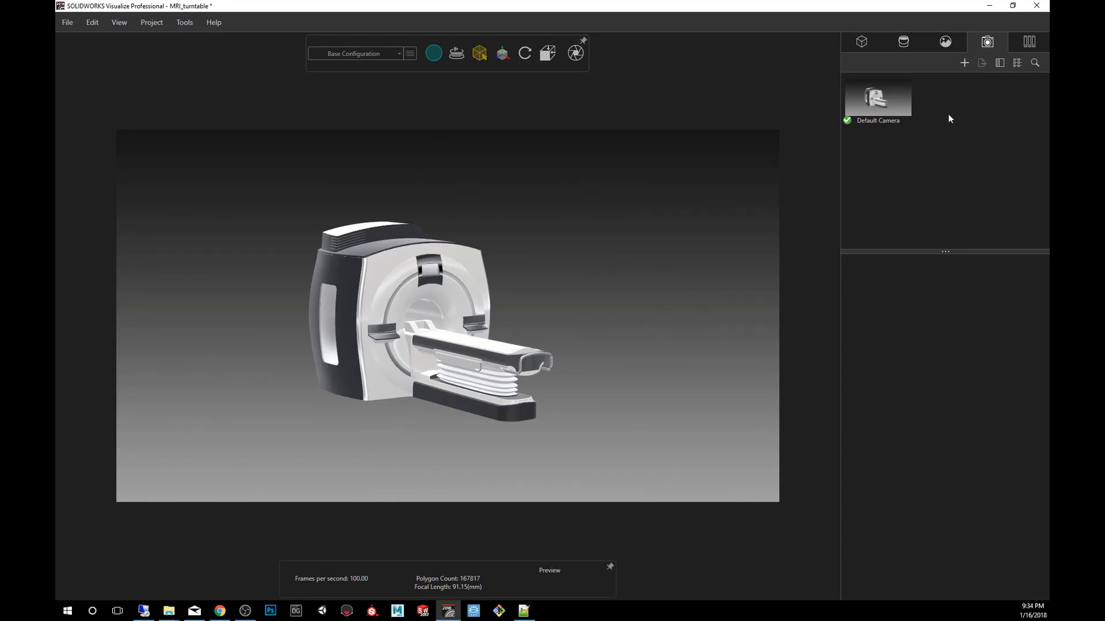
- Select the Default Camera and set its Transform Latitude to 0
{"action": "left_click", "coordinate": [877, 104]}
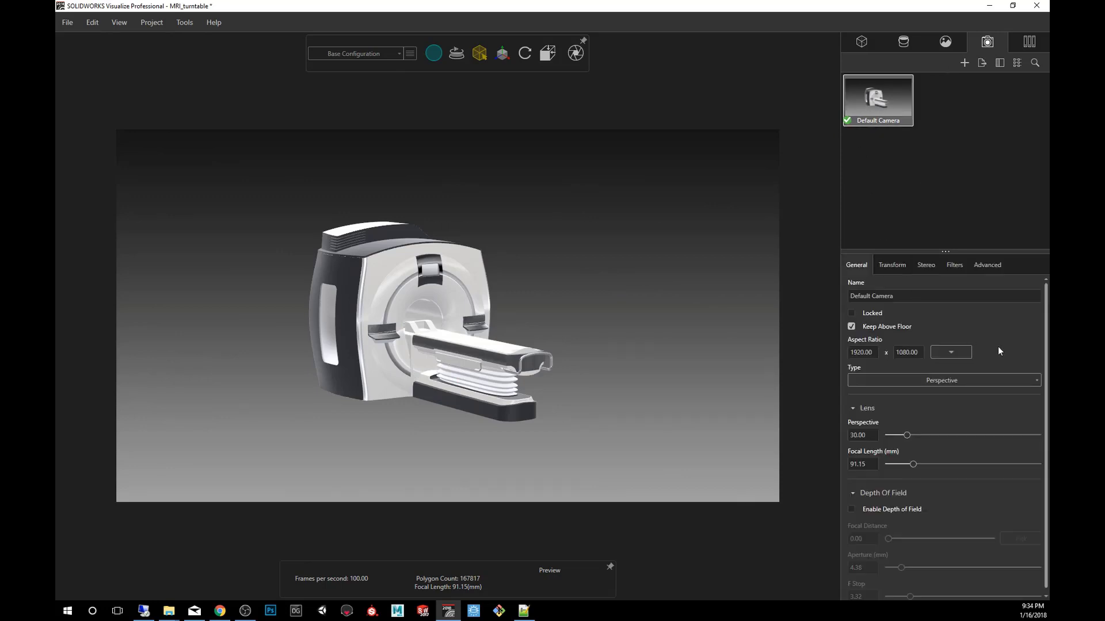
{"action": "left_click", "coordinate": [901, 266]}
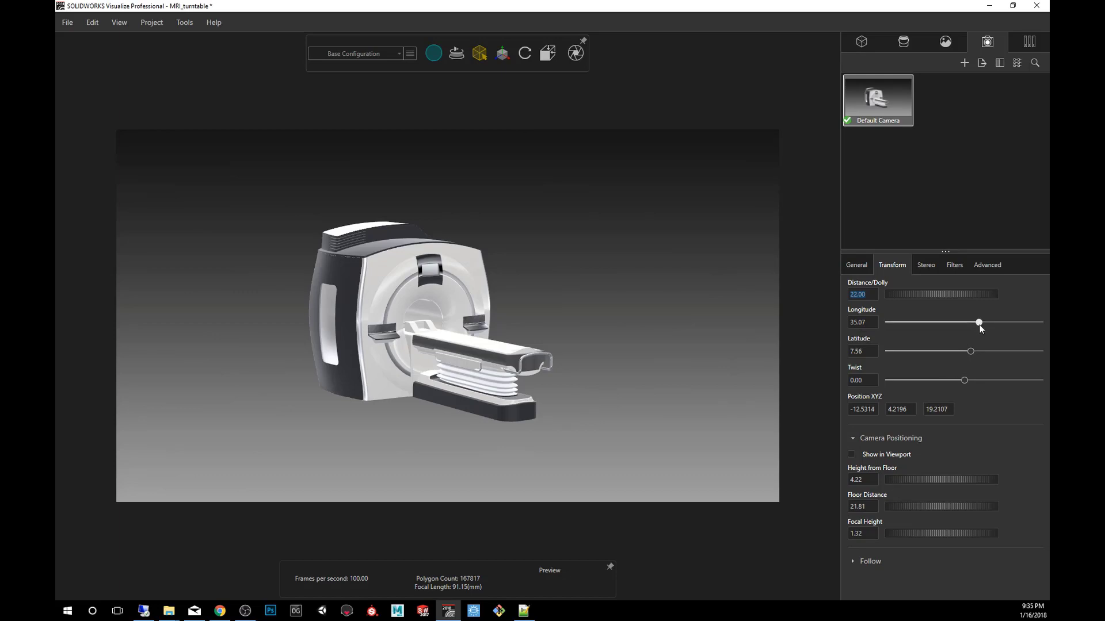
{"action": "left_click_drag", "start_coordinate": [979, 323], "coordinate": [961, 351]}
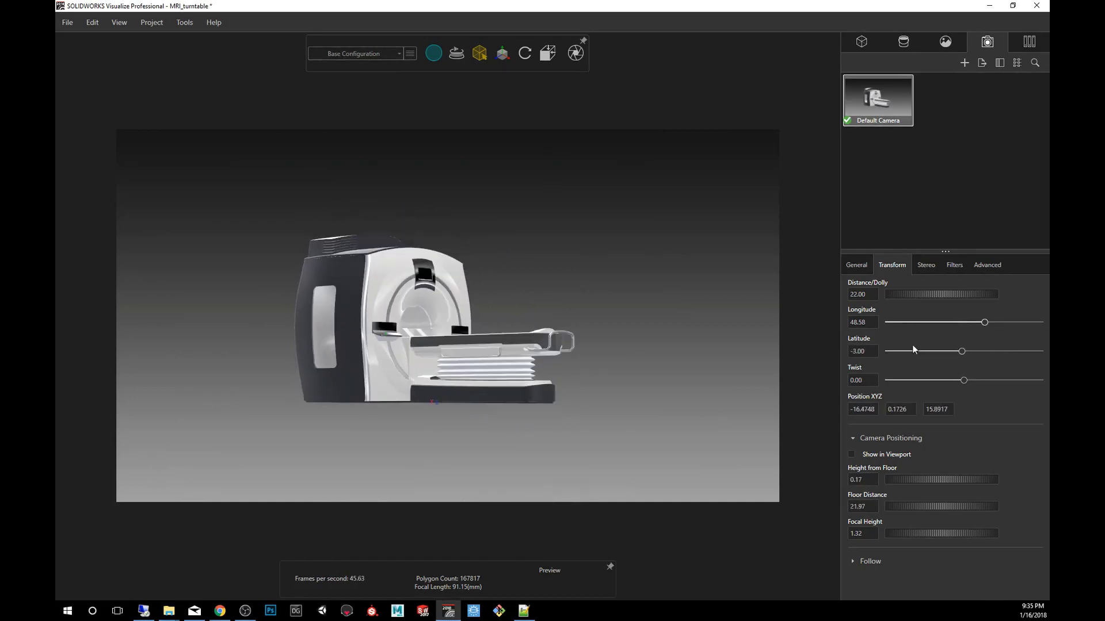
{"action": "double_click", "coordinate": [857, 351]}
{"action": "type", "text": "0"}
{"action": "key", "text": "Return"}
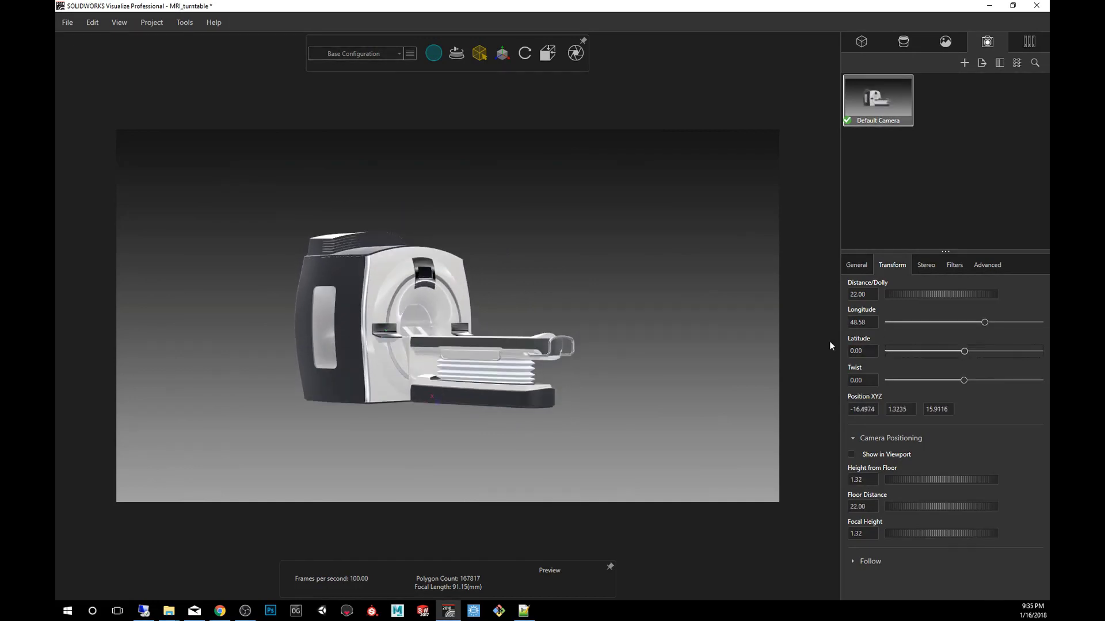
- Set the Default Camera's Longitude to 0 so the scanner faces front
{"action": "left_click_drag", "start_coordinate": [984, 323], "coordinate": [961, 323]}
{"action": "double_click", "coordinate": [860, 322]}
{"action": "type", "text": "0"}
{"action": "key", "text": "Return"}
- Dolly the camera in and back out to a distance of about 13.03
{"action": "scroll", "coordinate": [516, 295], "scroll_direction": "up", "scroll_amount": 5}
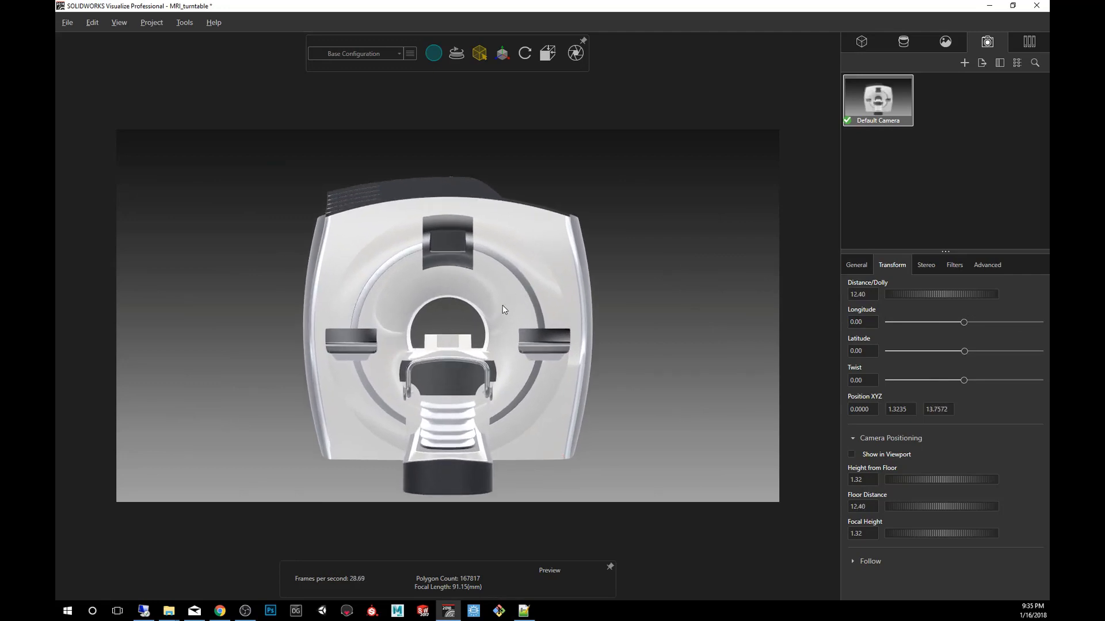
{"action": "scroll", "coordinate": [531, 320], "scroll_direction": "up", "scroll_amount": 2}
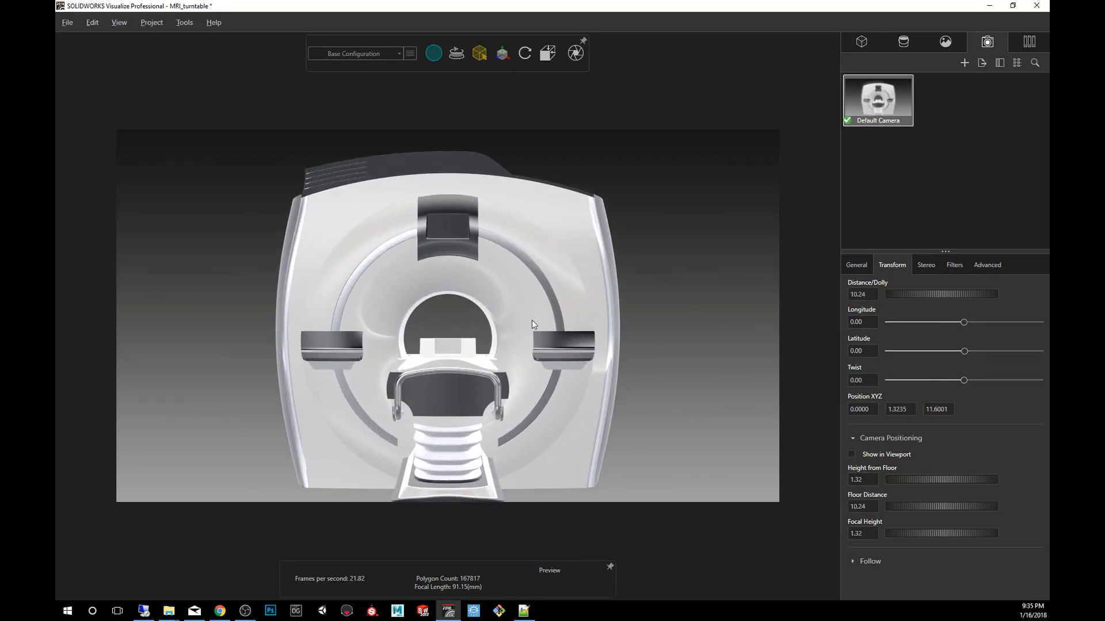
{"action": "scroll", "coordinate": [532, 323], "scroll_direction": "down", "scroll_amount": 2}
{"action": "scroll", "coordinate": [530, 343], "scroll_direction": "down", "scroll_amount": 1}
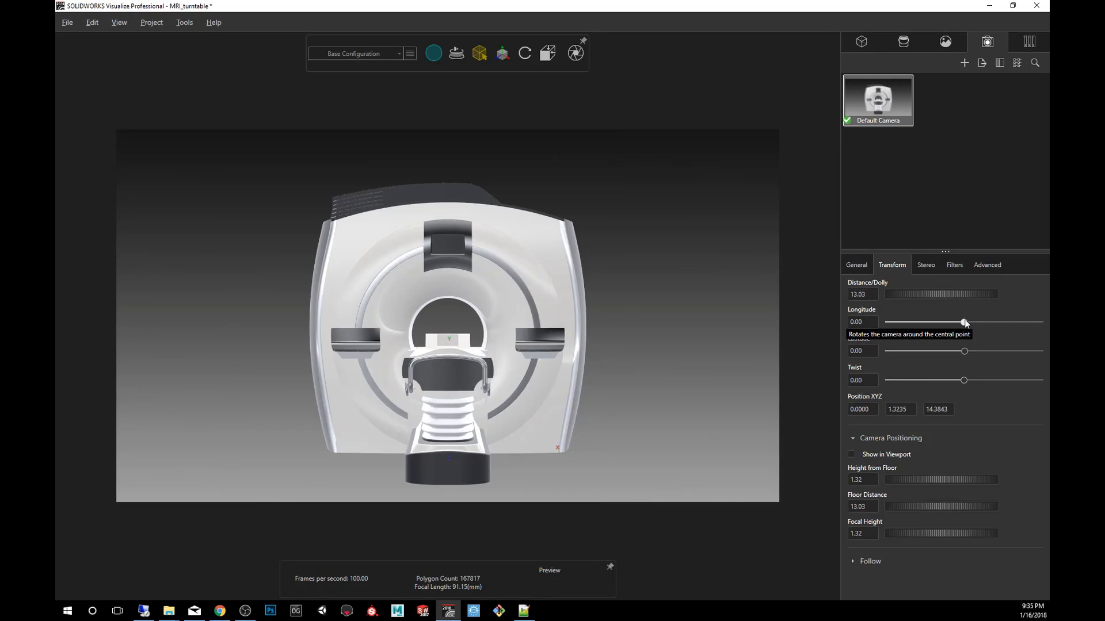
- Reset the camera Longitude to 0 so the scanner faces head-on again
{"action": "mouse_move", "coordinate": [964, 322]}
{"action": "left_mouse_down"}
{"action": "mouse_move", "coordinate": [918, 330]}
{"action": "mouse_move", "coordinate": [995, 309]}
{"action": "mouse_move", "coordinate": [937, 313]}
{"action": "mouse_move", "coordinate": [971, 311]}
{"action": "left_mouse_up"}
{"action": "double_click", "coordinate": [863, 322]}
{"action": "type", "text": "0"}
{"action": "key", "text": "Return"}
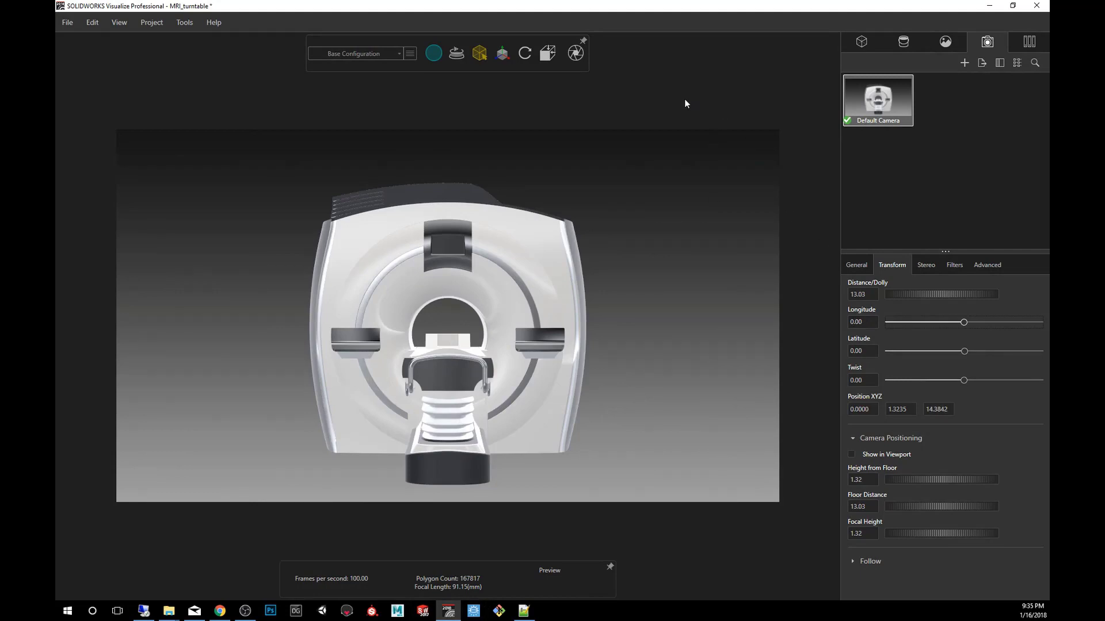
{"action": "left_click", "coordinate": [577, 53]}
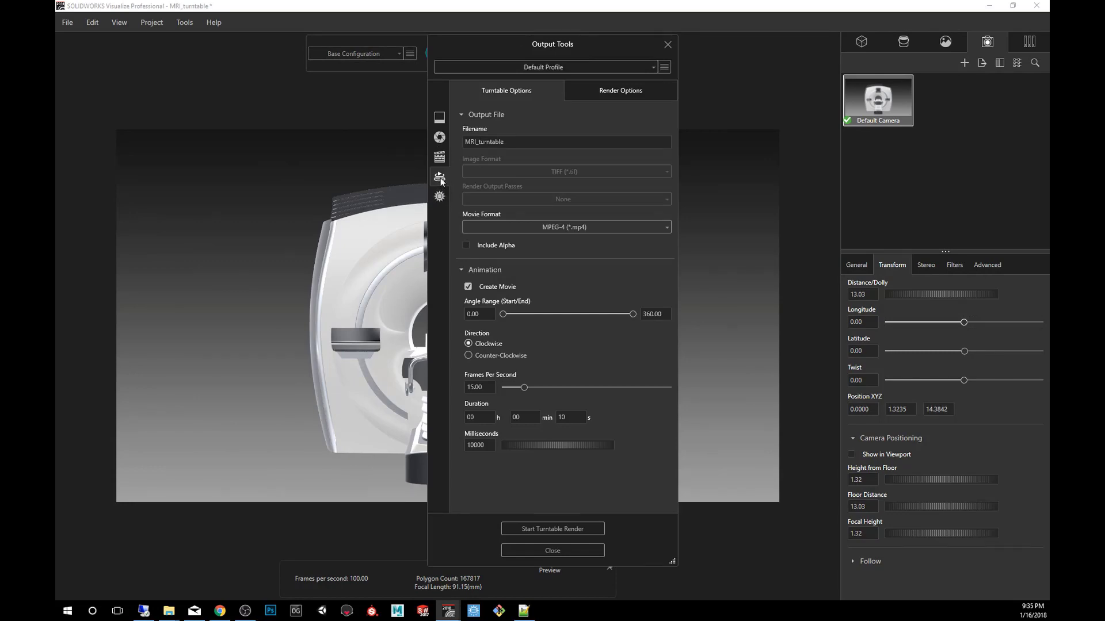
{"action": "left_click", "coordinate": [604, 92]}
{"action": "left_click", "coordinate": [518, 91]}
{"action": "left_click", "coordinate": [595, 93]}
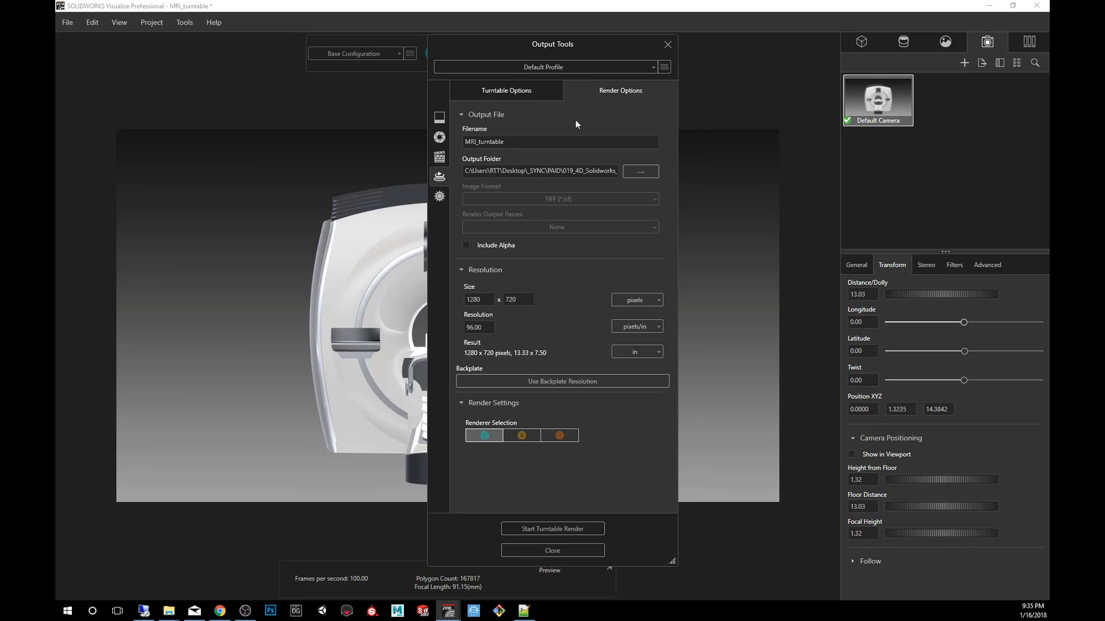
{"action": "left_click", "coordinate": [441, 138]}
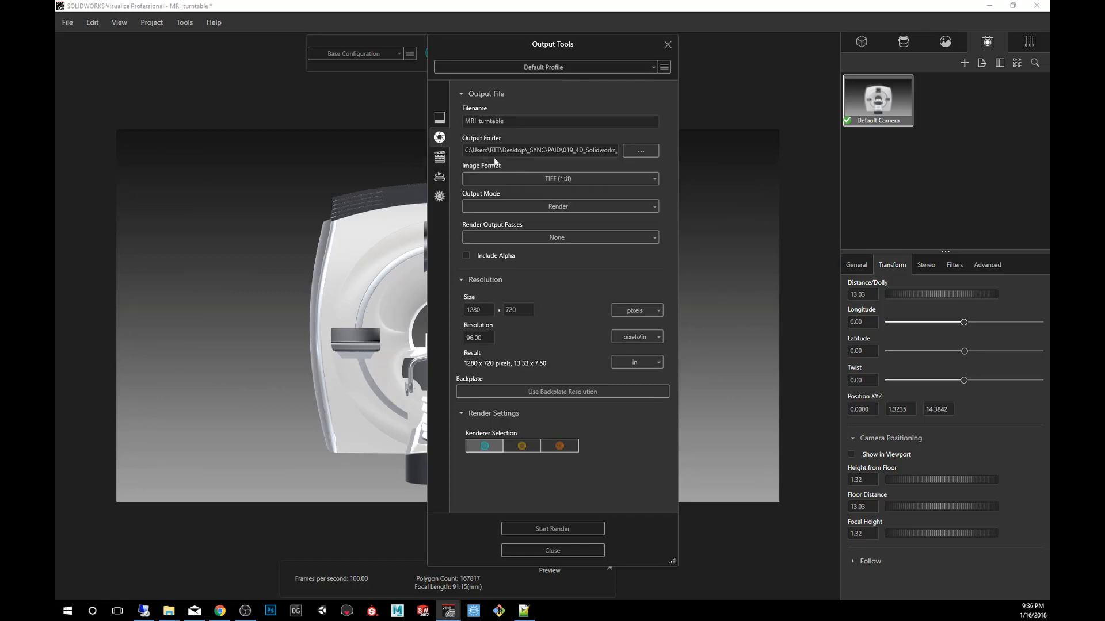
{"action": "left_click", "coordinate": [440, 177]}
{"action": "left_click", "coordinate": [594, 92]}
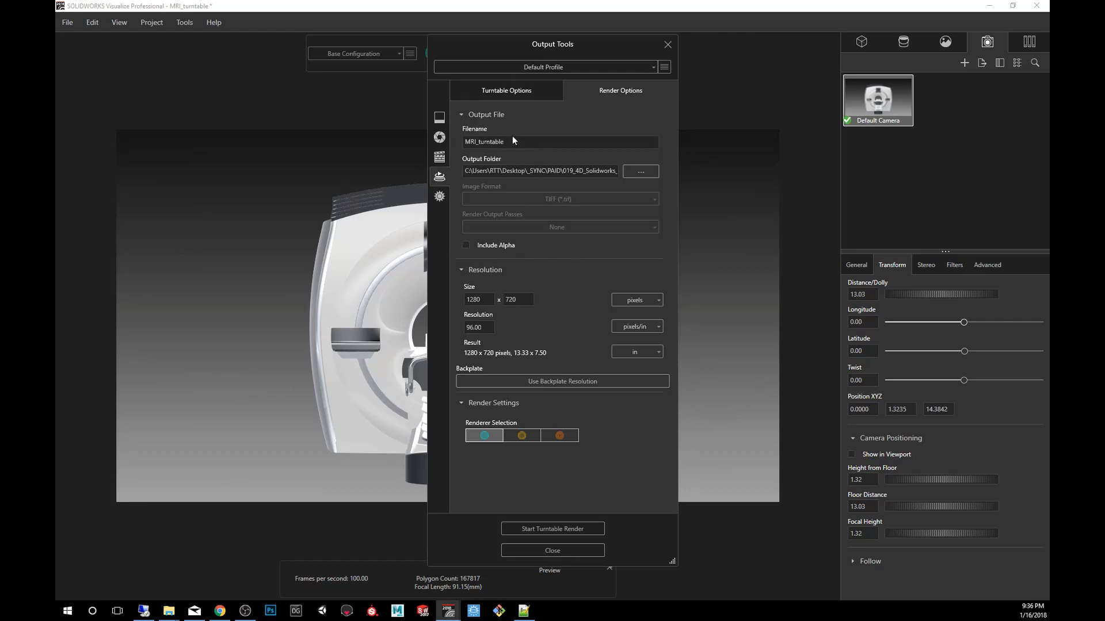
{"action": "left_click", "coordinate": [591, 172]}
{"action": "double_click", "coordinate": [487, 299]}
{"action": "left_click", "coordinate": [563, 471]}
{"action": "left_click", "coordinate": [498, 91]}
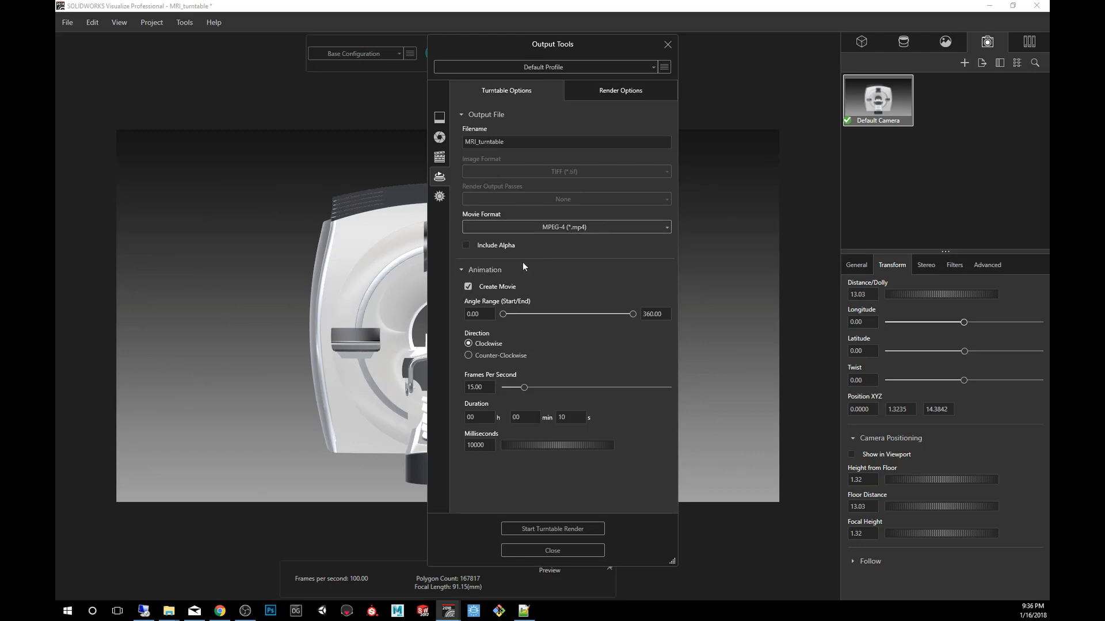
{"action": "left_click", "coordinate": [468, 286]}
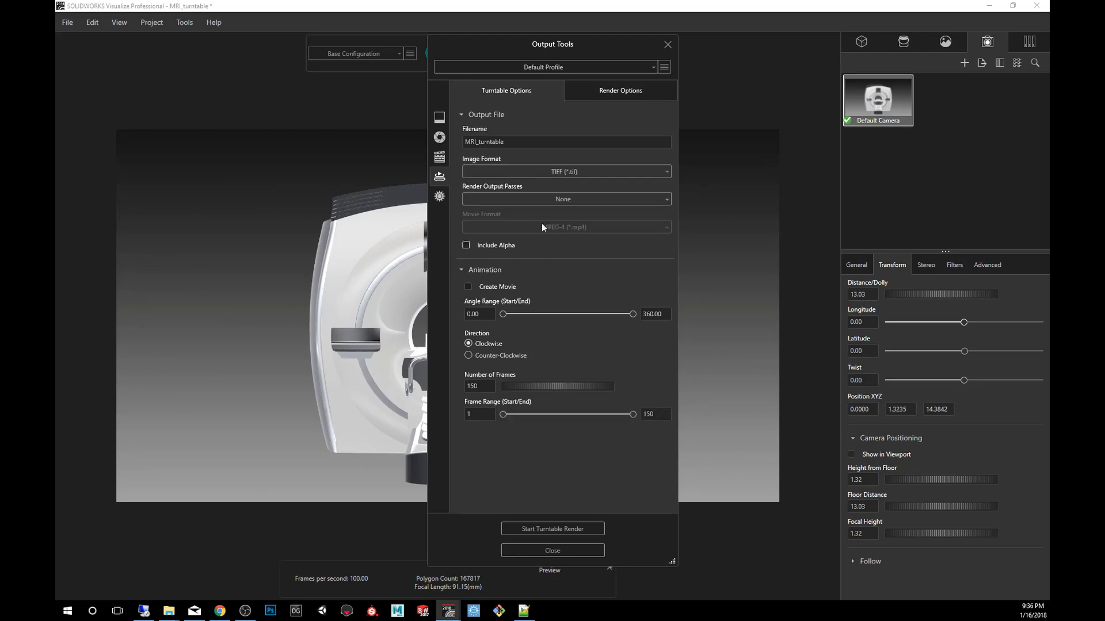
{"action": "left_click", "coordinate": [576, 167]}
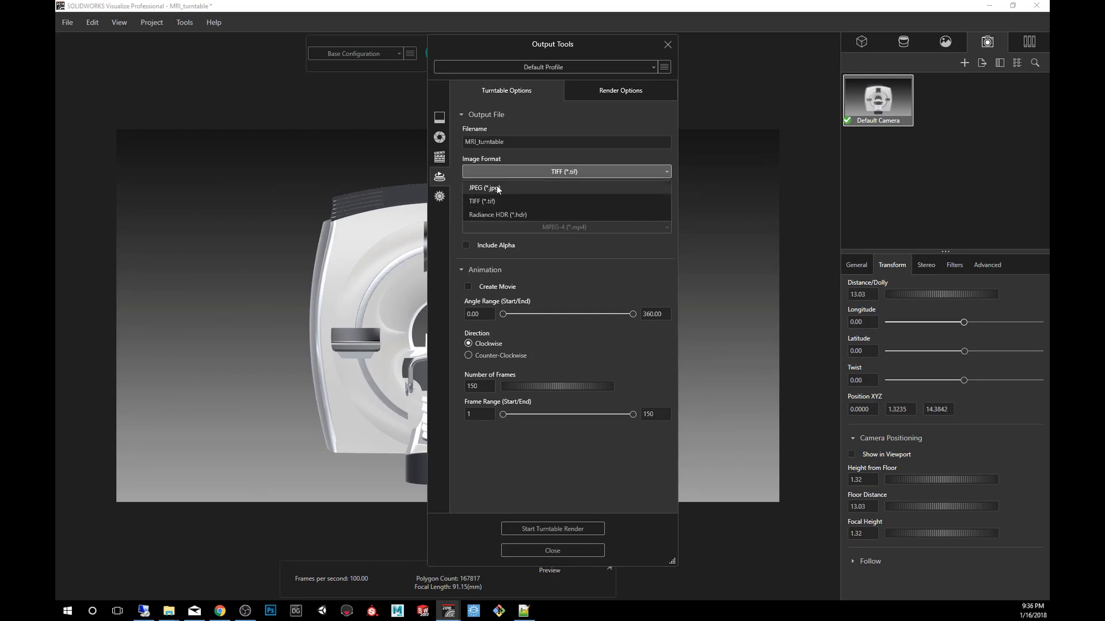
{"action": "left_click", "coordinate": [553, 175]}
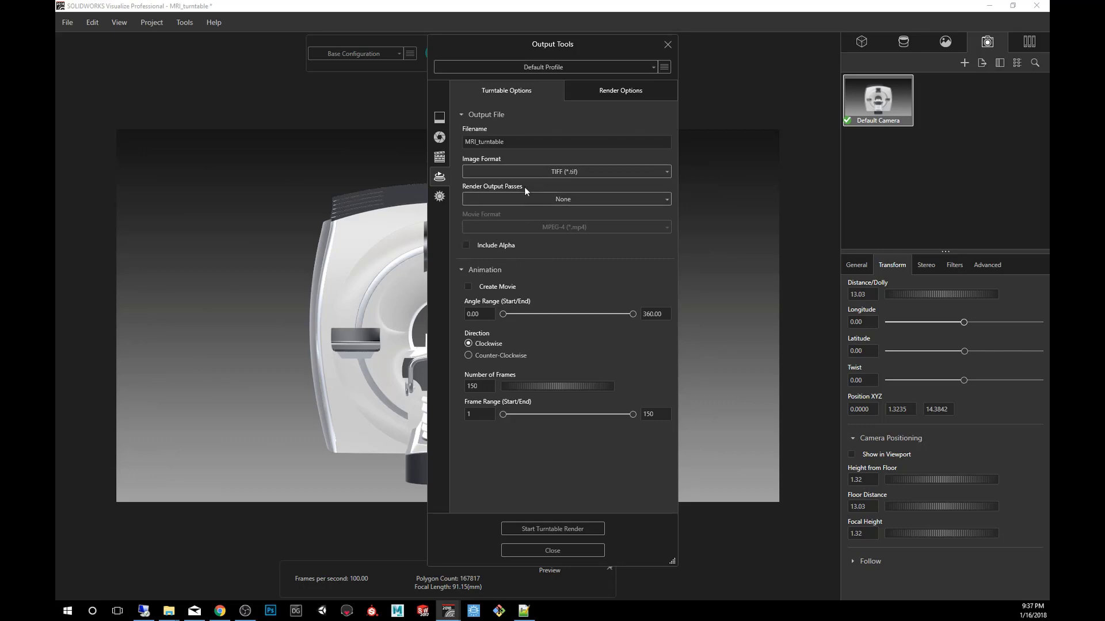
{"action": "left_click", "coordinate": [467, 287]}
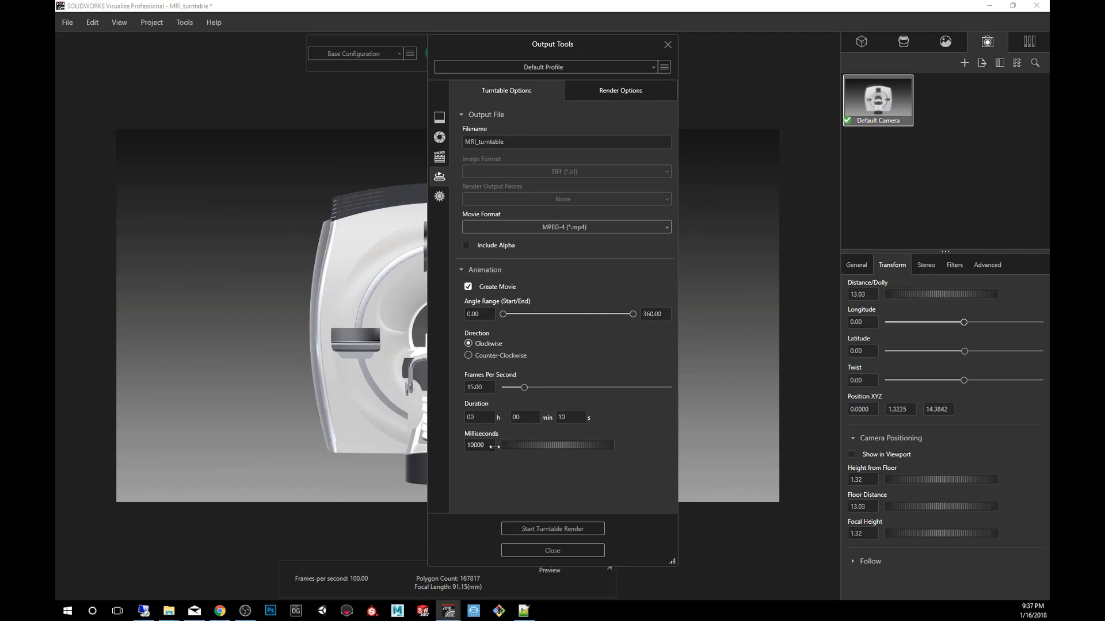
- Set the turntable Frames Per Second to 30
{"action": "left_click_drag", "start_coordinate": [474, 388], "coordinate": [476, 391]}
{"action": "type", "text": "30"}
{"action": "key", "text": "Return"}
- Set the movie Duration to 14 seconds (14400 milliseconds)
{"action": "left_click", "coordinate": [576, 418]}
{"action": "type", "text": "03"}
{"action": "left_click_drag", "start_coordinate": [501, 448], "coordinate": [474, 450]}
{"action": "left_click_drag", "start_coordinate": [526, 448], "coordinate": [532, 443]}
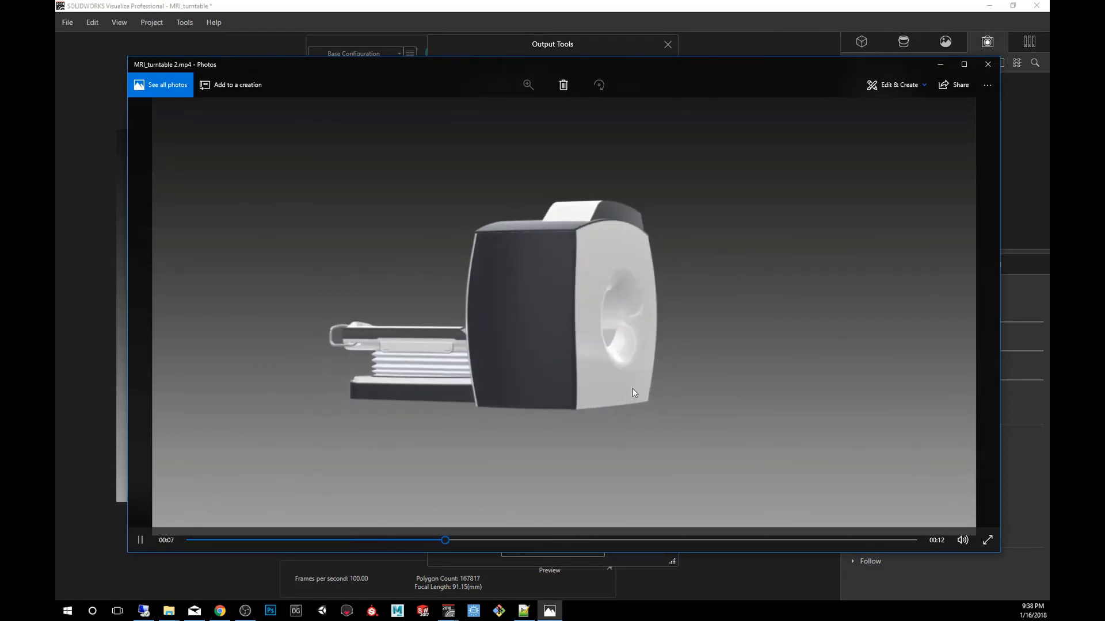
{"action": "left_click", "coordinate": [988, 64]}
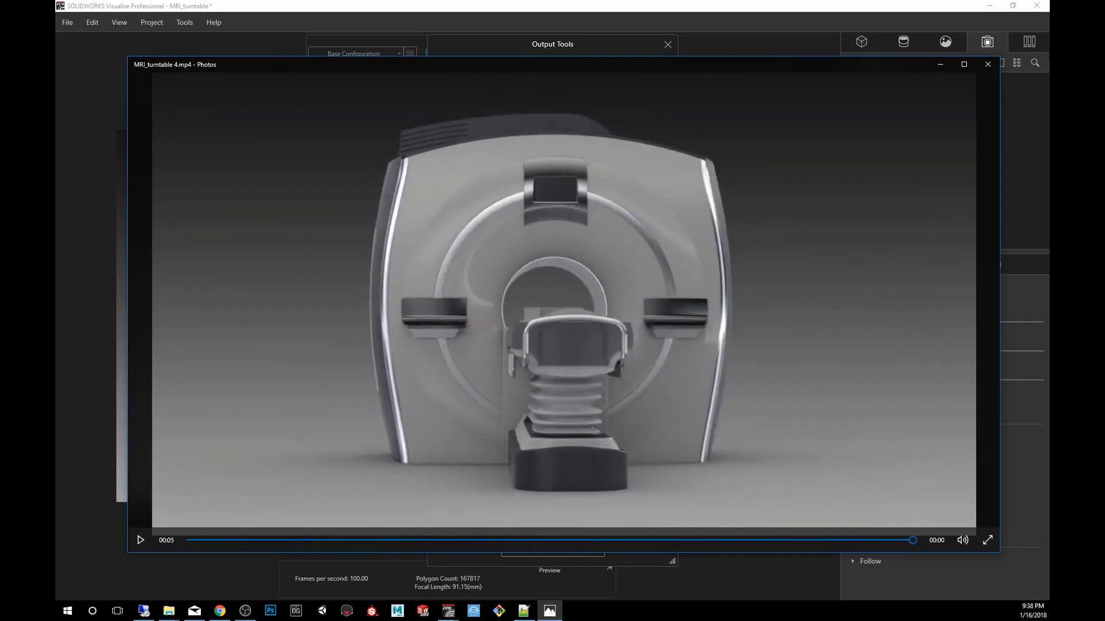
{"action": "left_click", "coordinate": [987, 64]}
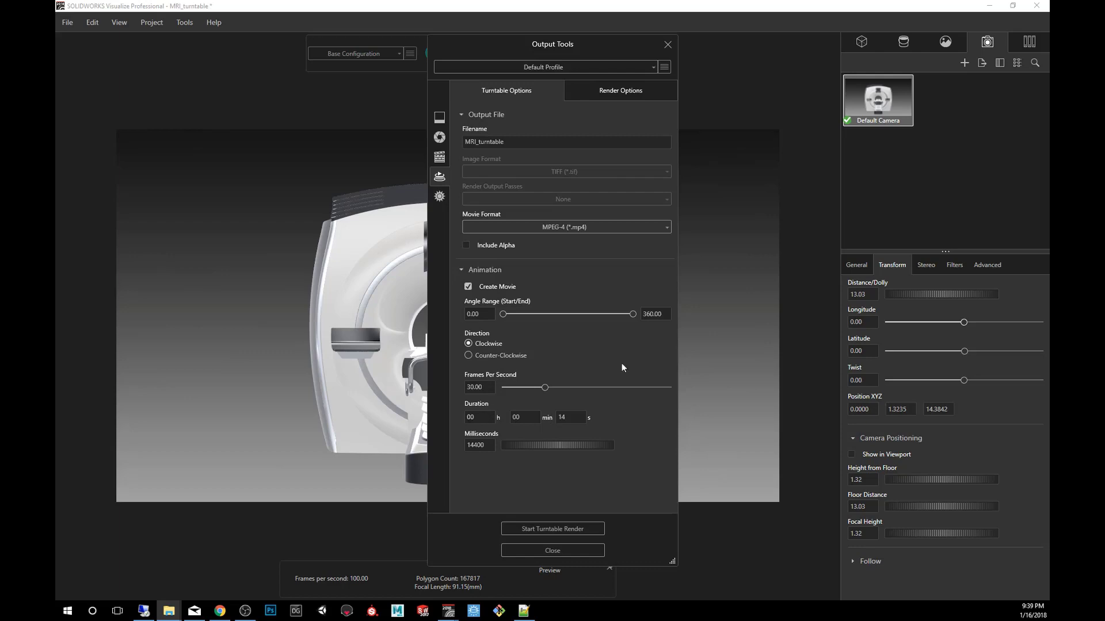
- Switch the render to Quality mode with 500 passes, then close Output Tools
{"action": "left_click", "coordinate": [620, 90]}
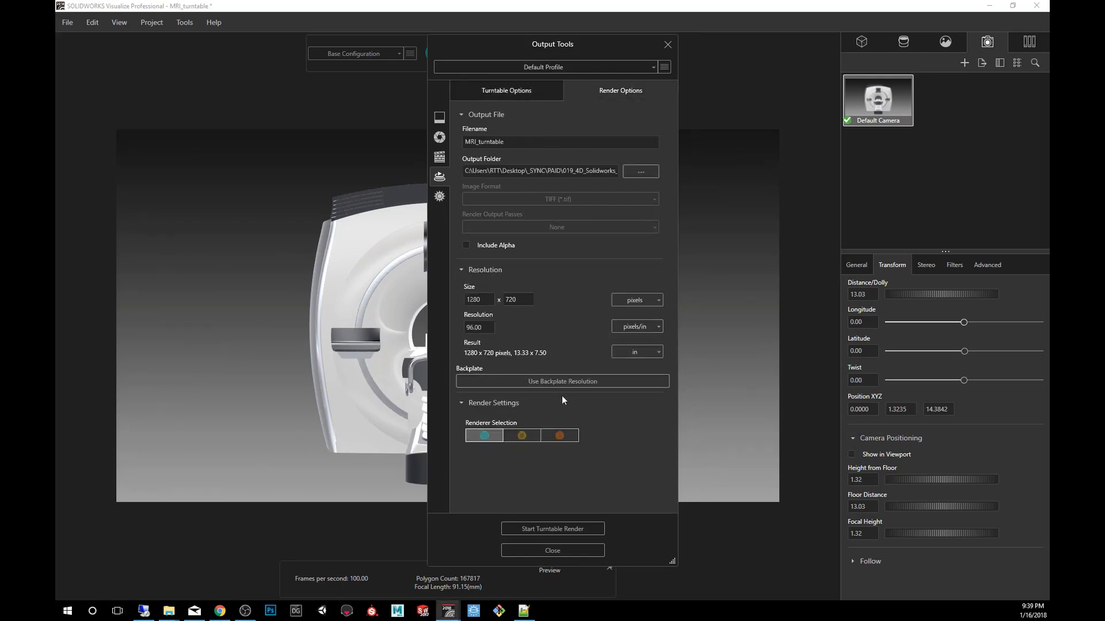
{"action": "left_click", "coordinate": [559, 435]}
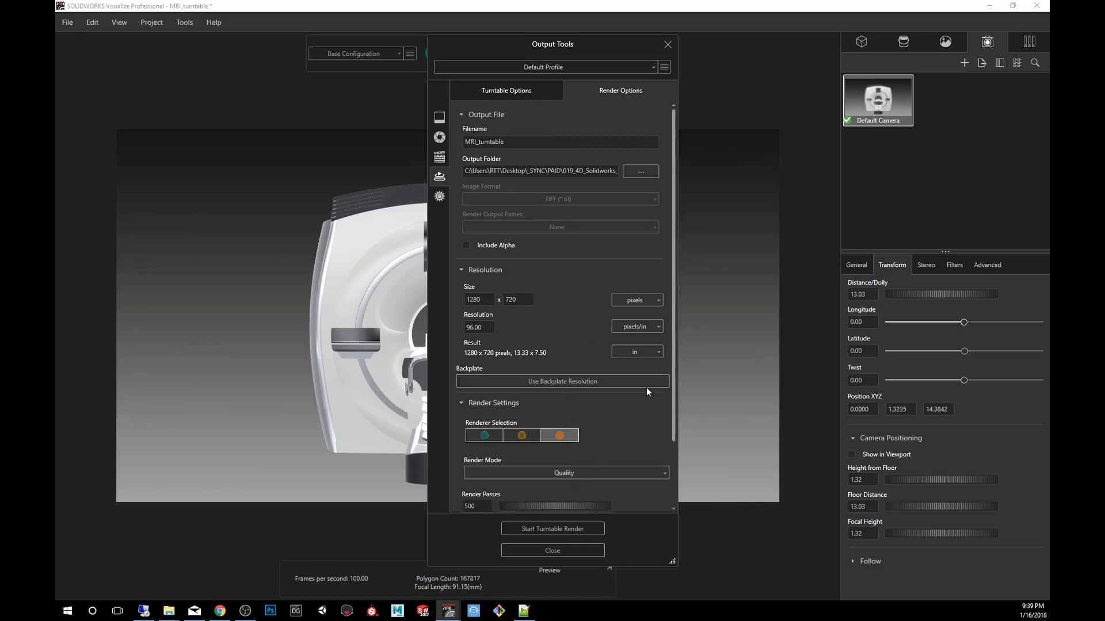
{"action": "left_click_drag", "start_coordinate": [675, 385], "coordinate": [679, 451]}
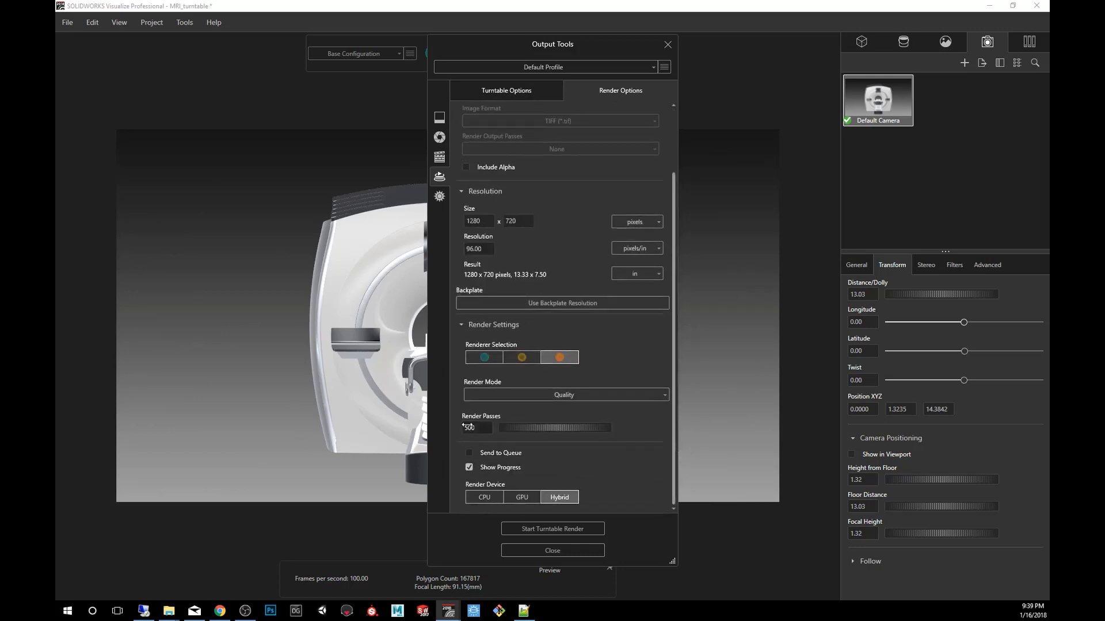
{"action": "left_click", "coordinate": [527, 93]}
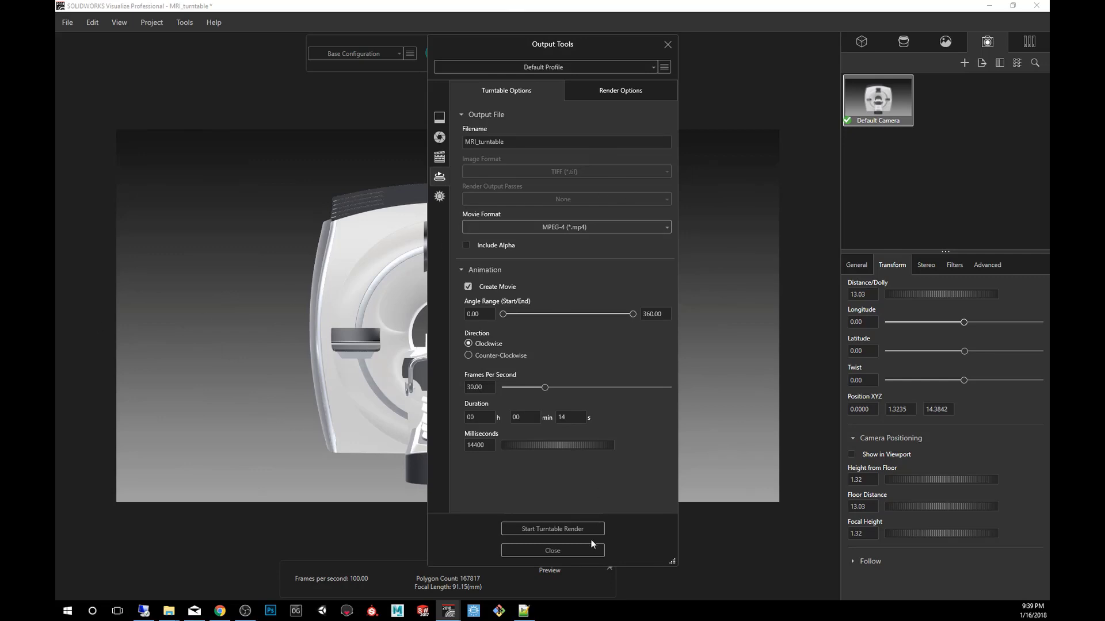
{"action": "left_click", "coordinate": [564, 553]}
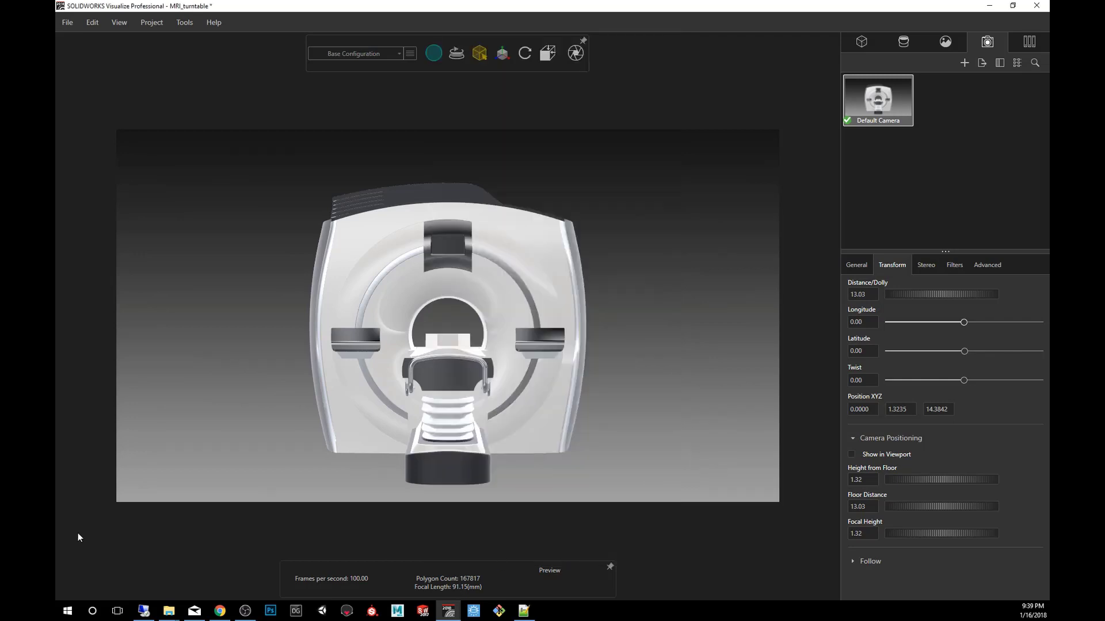